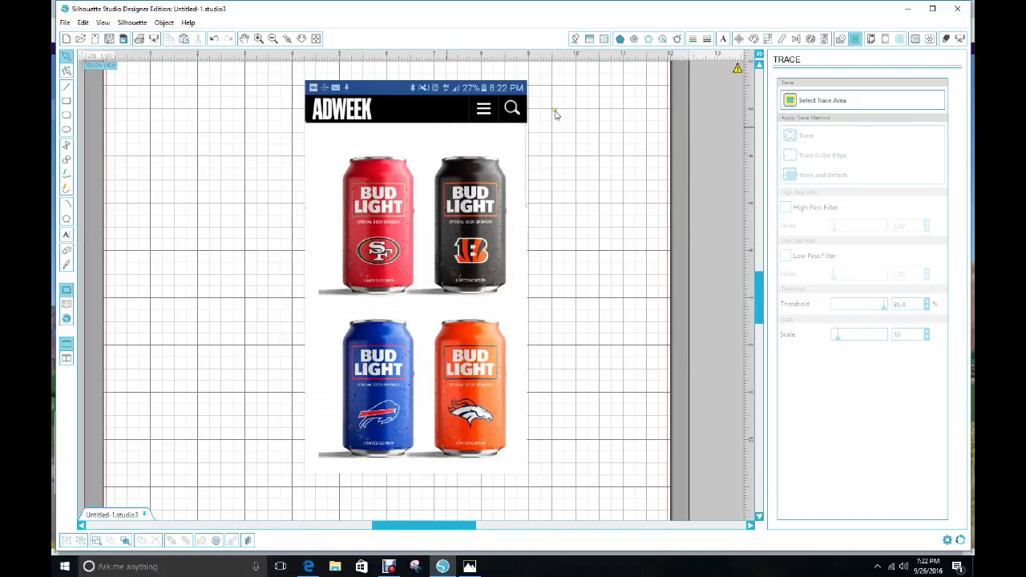
Start selecting a trace area over the four-can screenshot.
left_click(799, 105)
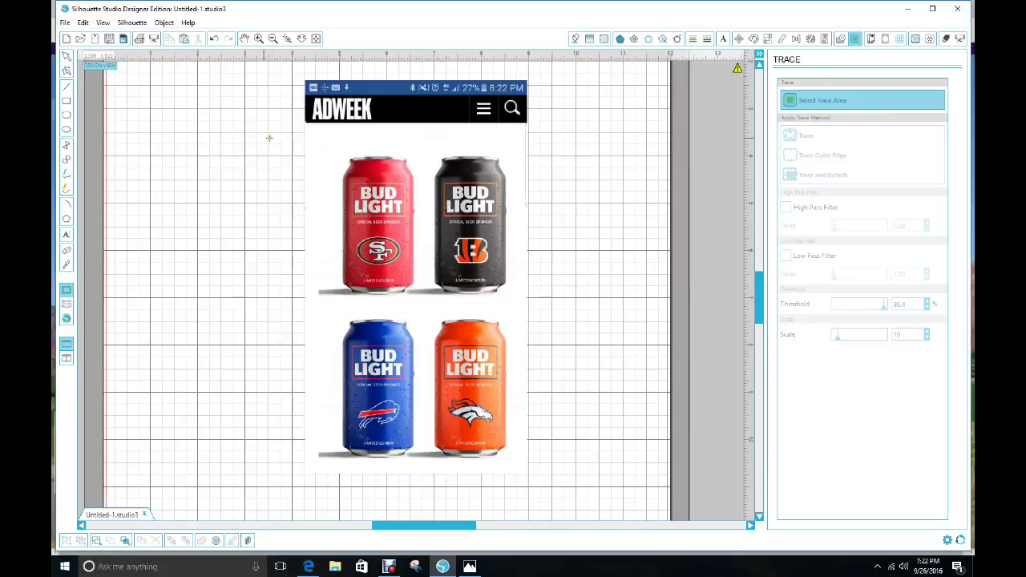
Trace and detach the four cans with High Pass Filter off and threshold 95.4%, moving the red and black cans left.
mouse_move(269, 138)
left_mouse_down()
mouse_move(586, 371)
mouse_move(582, 484)
mouse_move(579, 476)
left_mouse_up()
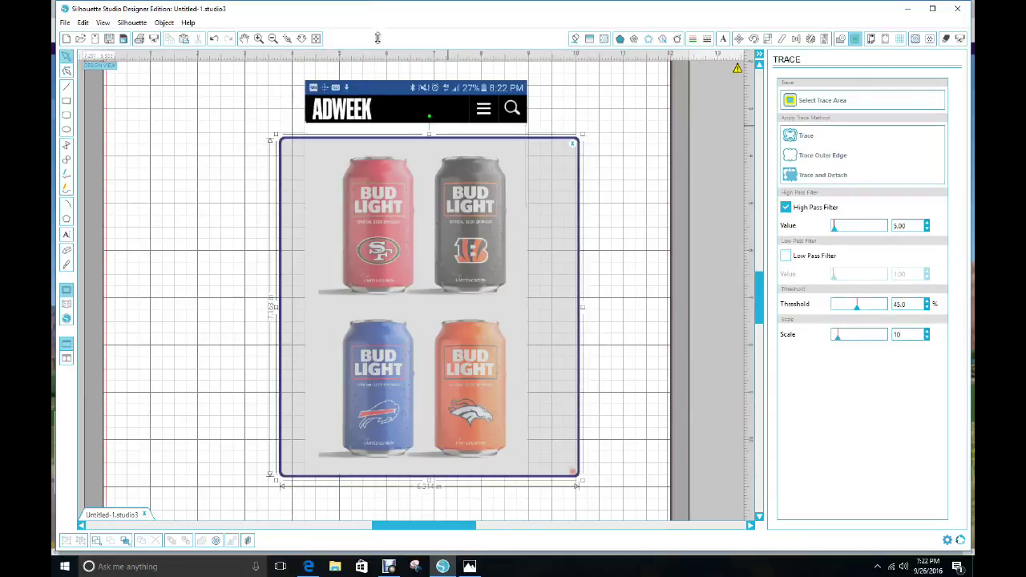
left_click(786, 208)
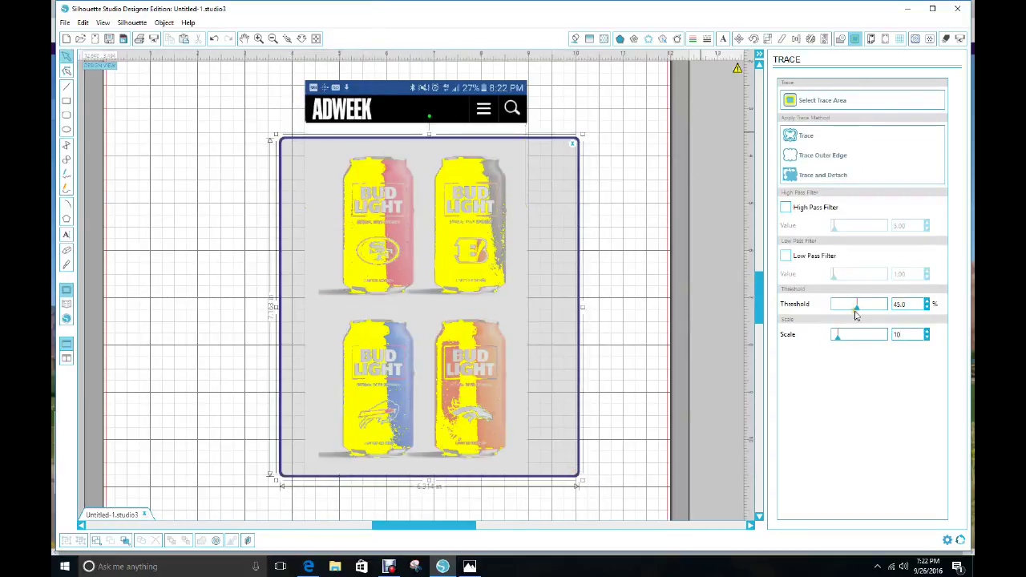
mouse_move(857, 311)
left_mouse_down()
mouse_move(892, 326)
mouse_move(879, 325)
mouse_move(898, 341)
left_mouse_up()
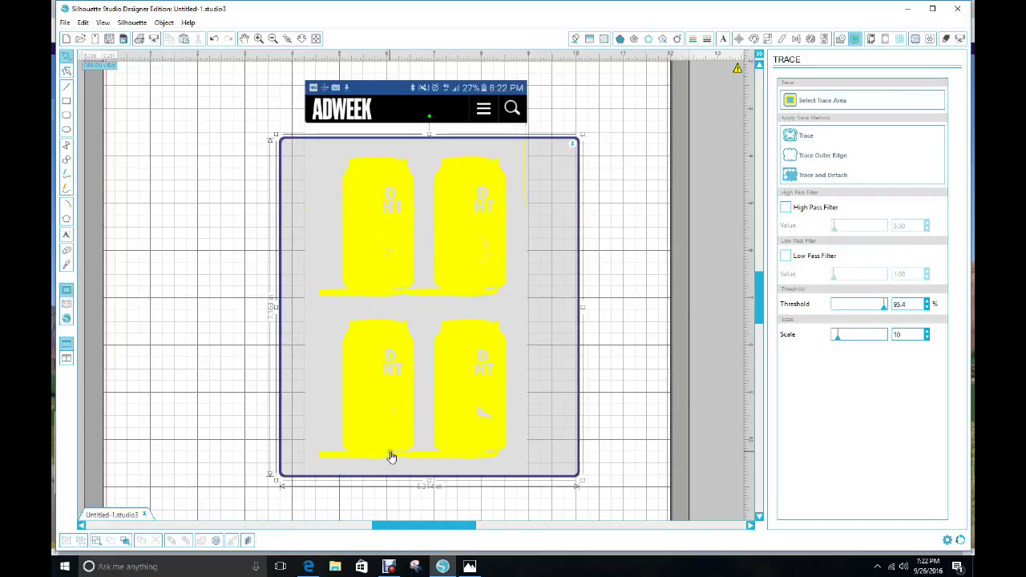
left_click(792, 176)
mouse_move(513, 285)
left_mouse_down()
mouse_move(296, 293)
mouse_move(282, 248)
left_mouse_up()
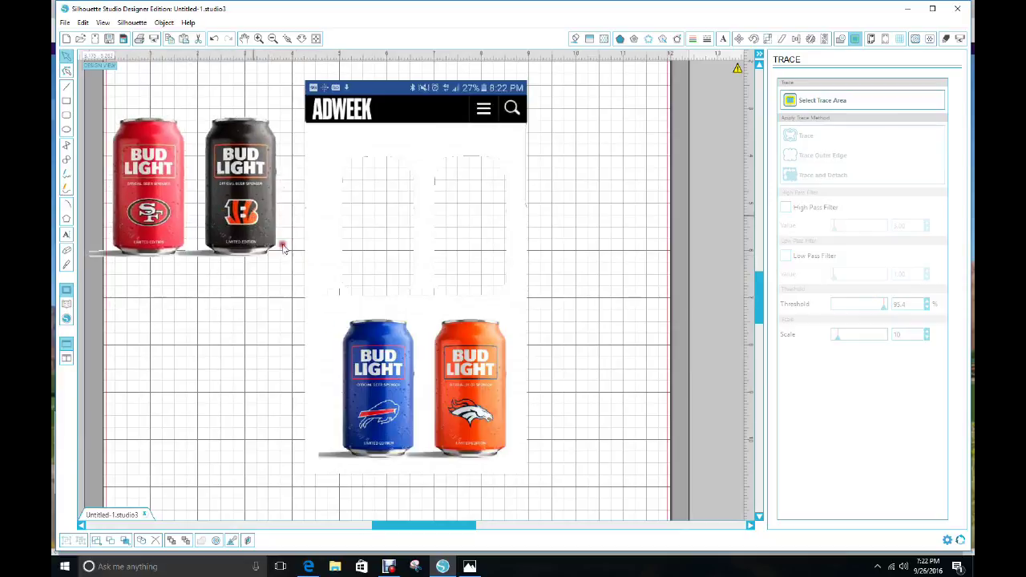
Delete the ADWEEK screenshot, placing red and black cans upper centre and blue and orange lower left.
left_click_drag(383, 409, 702, 355)
left_click(433, 112)
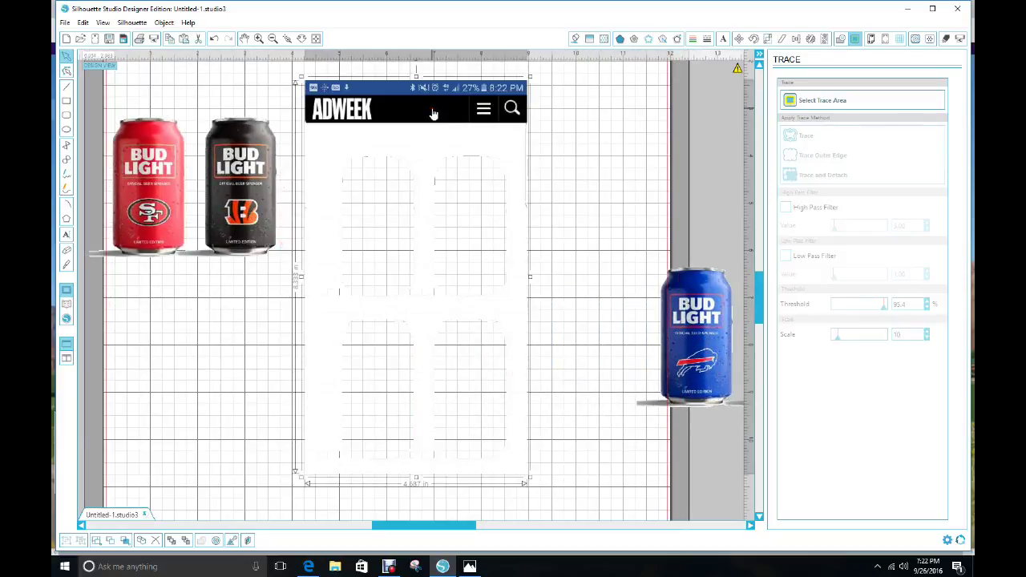
key("Delete")
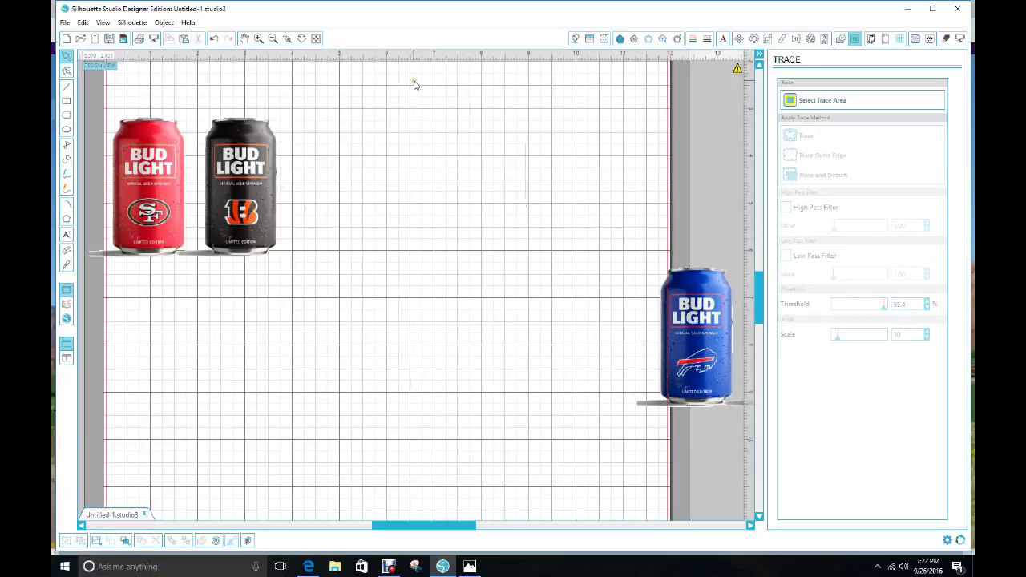
left_click_drag(245, 207, 401, 243)
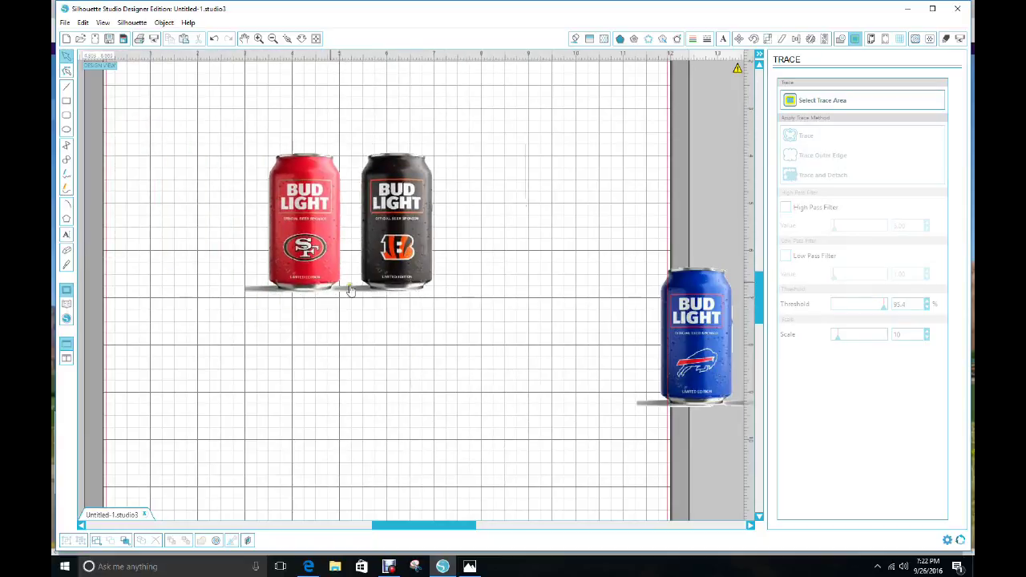
left_click_drag(694, 374, 187, 450)
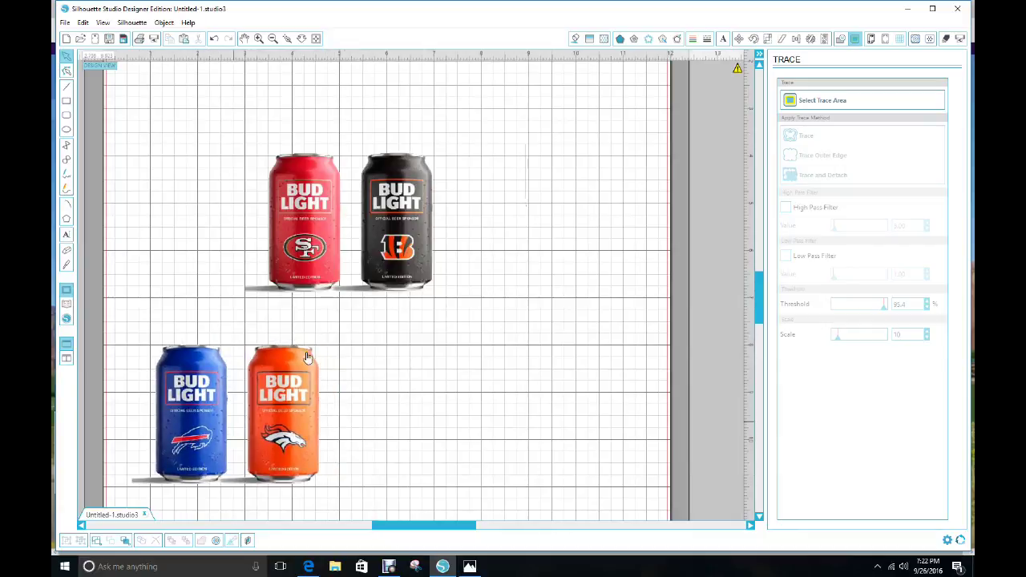
Zoom in on the red and black can bottoms and choose the Curve knife.
left_click(258, 38)
left_click(259, 38)
left_click(259, 39)
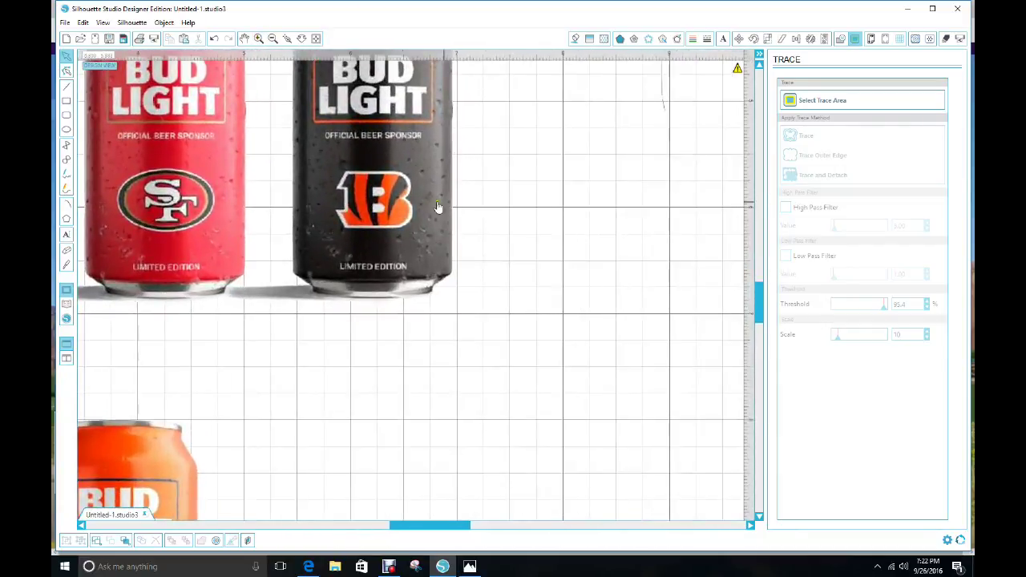
left_click_drag(437, 207, 618, 263)
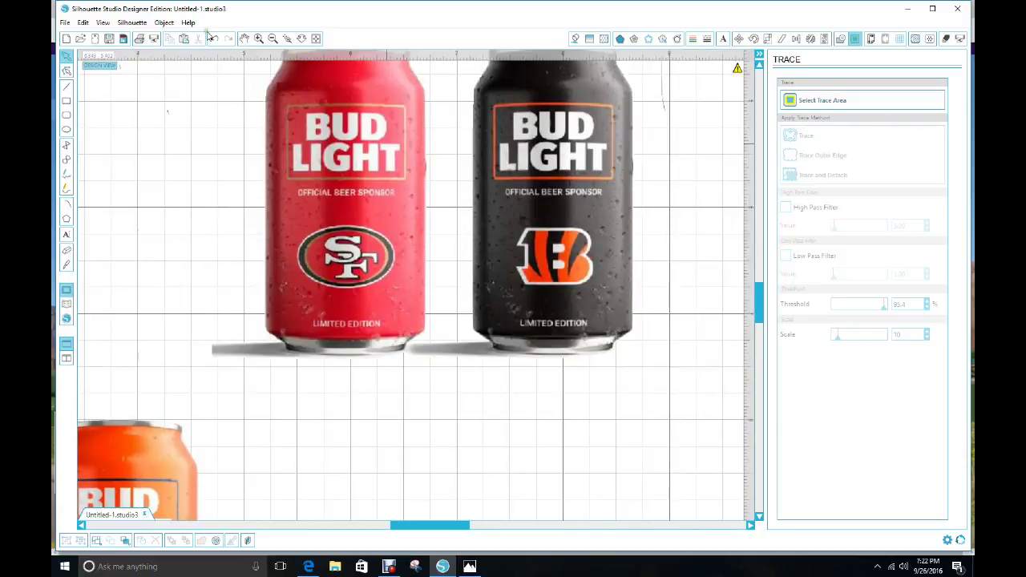
left_click(258, 38)
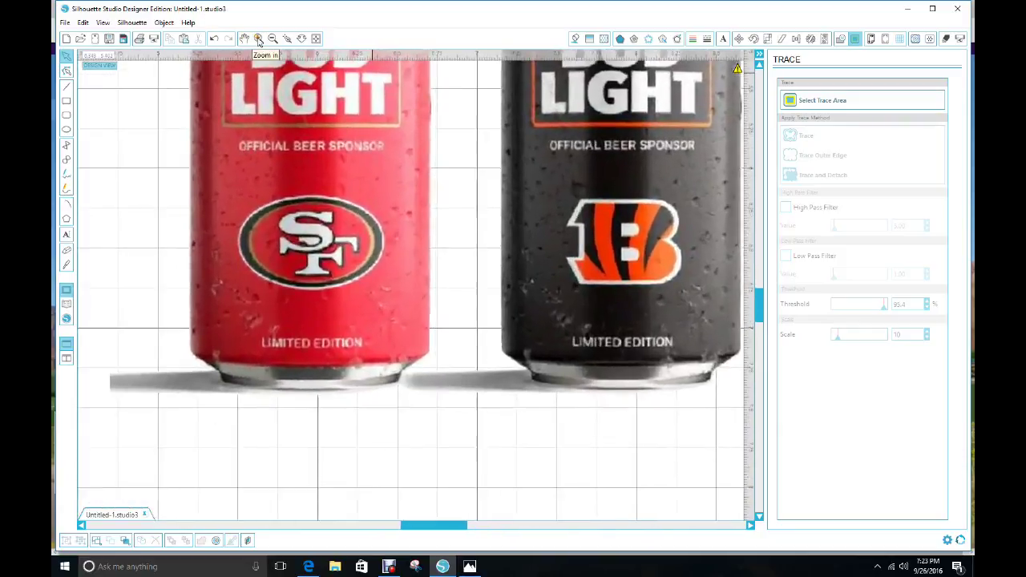
left_click_drag(693, 335, 681, 340)
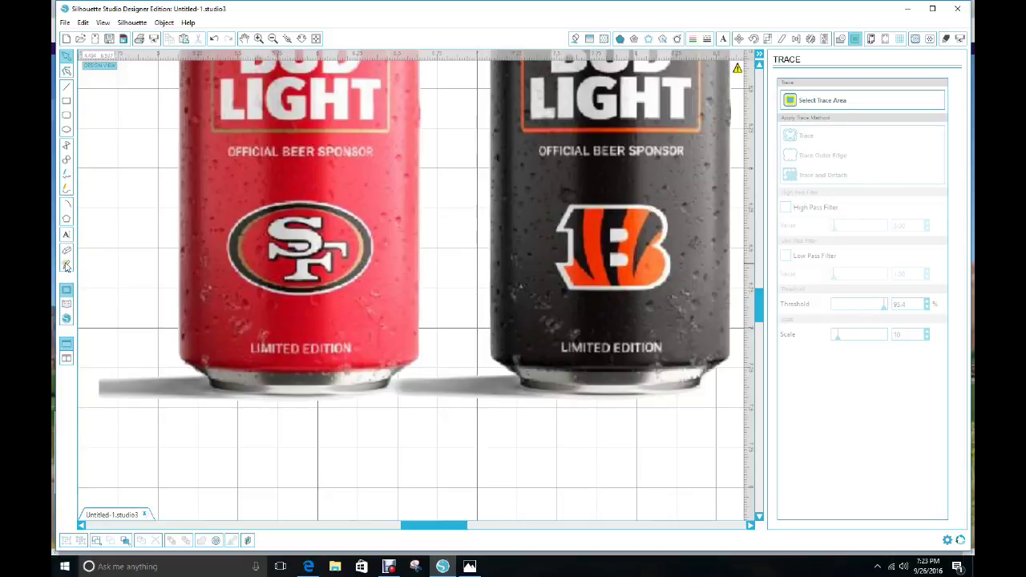
left_click(68, 265)
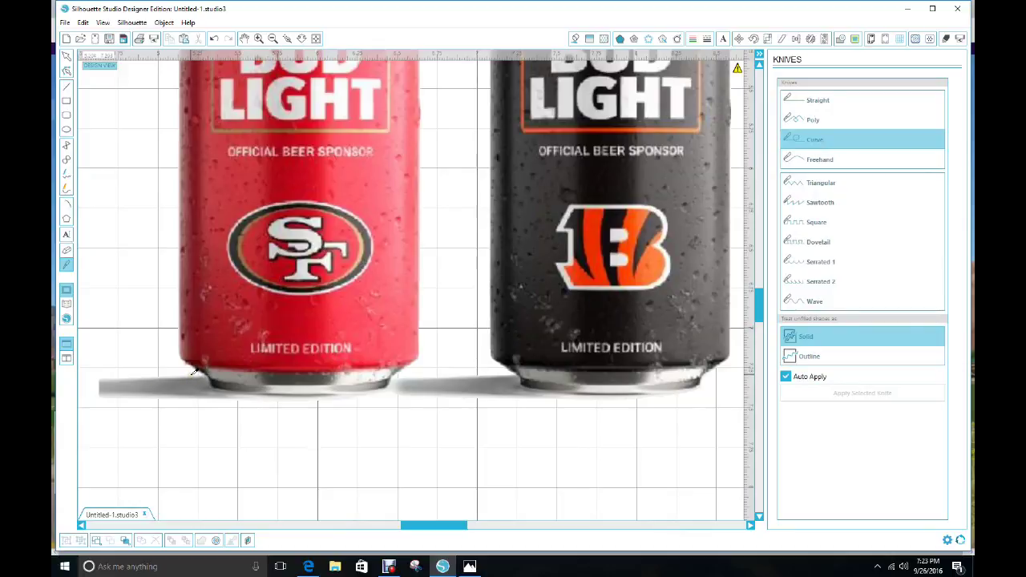
Cut along the red and black can bases with the Curve knife, separating the shadow strip.
left_click(193, 373)
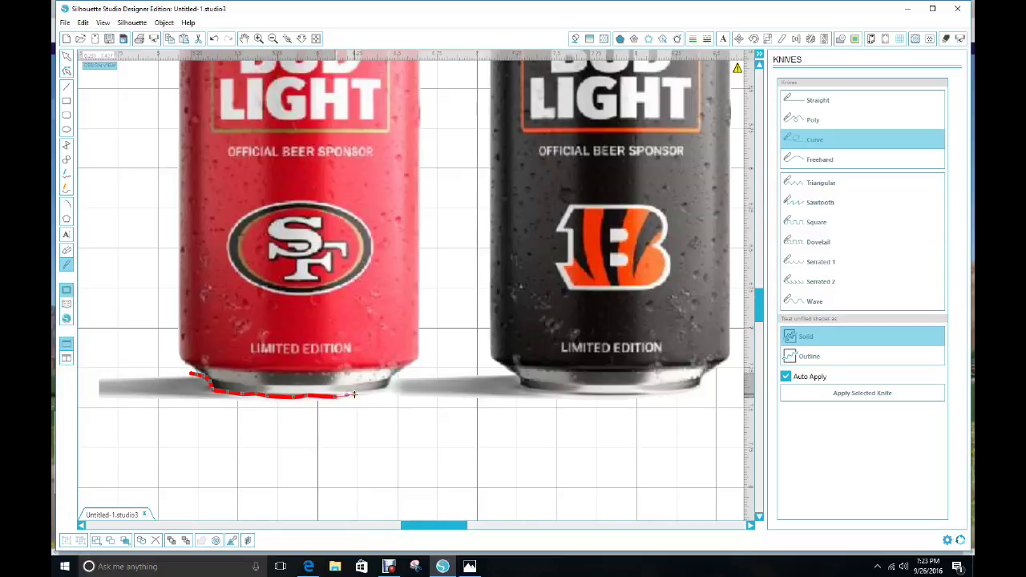
mouse_move(354, 394)
left_mouse_down()
mouse_move(456, 374)
mouse_move(518, 377)
mouse_move(567, 394)
mouse_move(640, 388)
mouse_move(591, 395)
mouse_move(543, 430)
mouse_move(434, 453)
mouse_move(154, 443)
mouse_move(114, 435)
mouse_move(98, 416)
mouse_move(93, 371)
mouse_move(116, 360)
mouse_move(194, 374)
left_mouse_up()
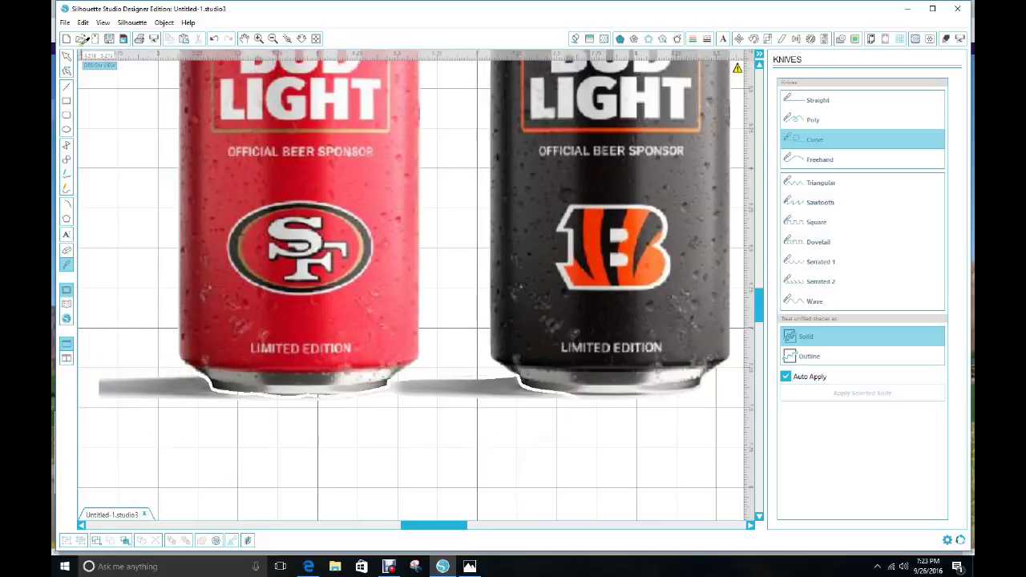
Delete the shadow pieces under the red and black cans, reposition the 49ers can, and pick the Eraser.
left_click(67, 56)
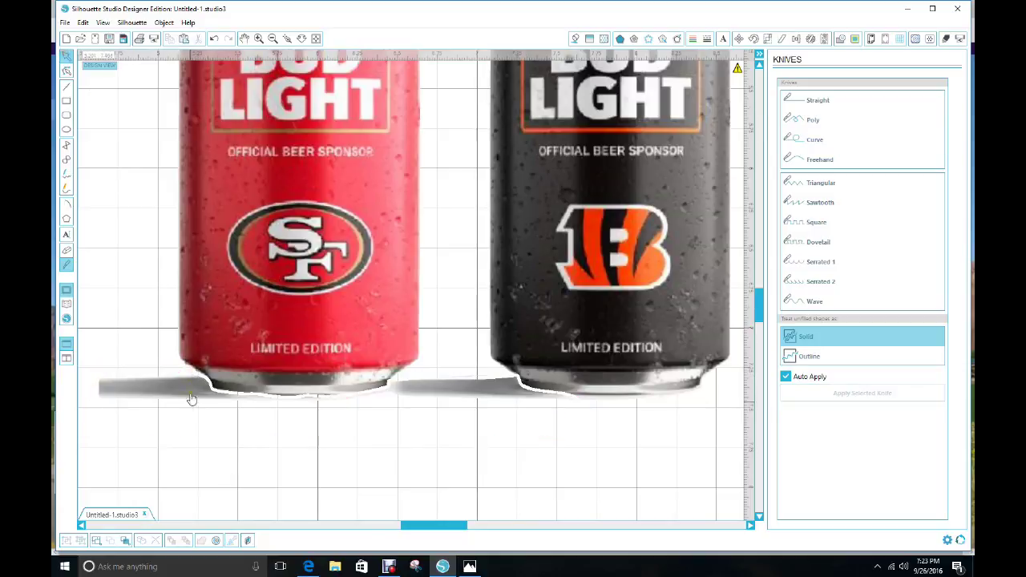
left_click_drag(192, 399, 202, 459)
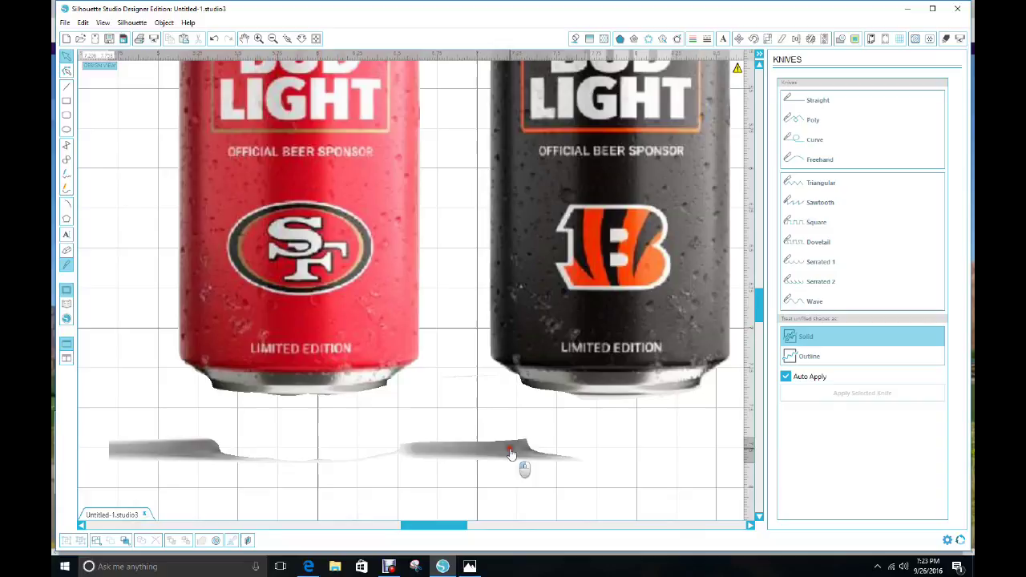
key("Delete")
left_click_drag(417, 323, 327, 325)
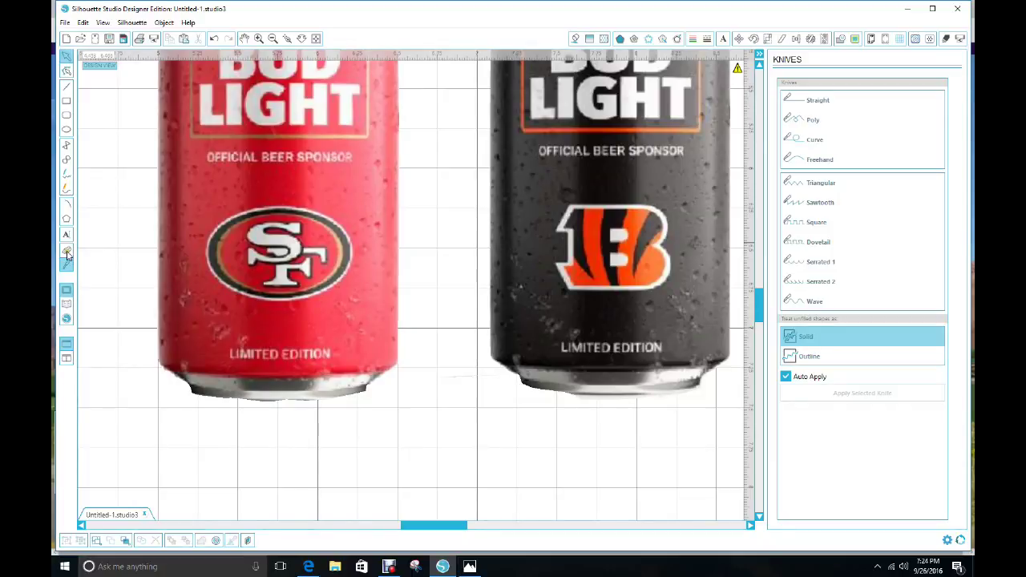
left_click(68, 252)
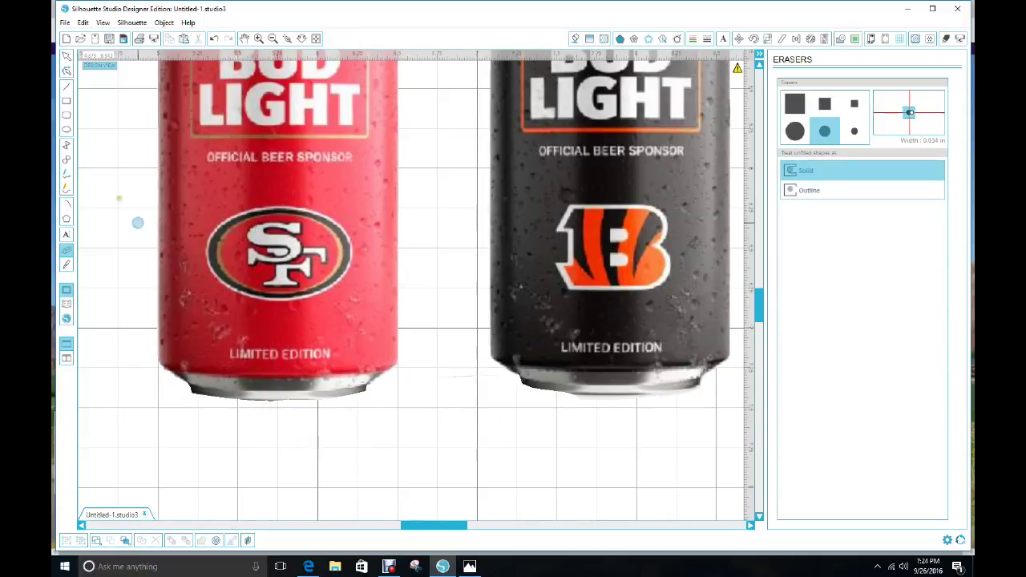
Zoom out to the whole page; put the red and black cans top-left, blue and orange below.
left_click(68, 56)
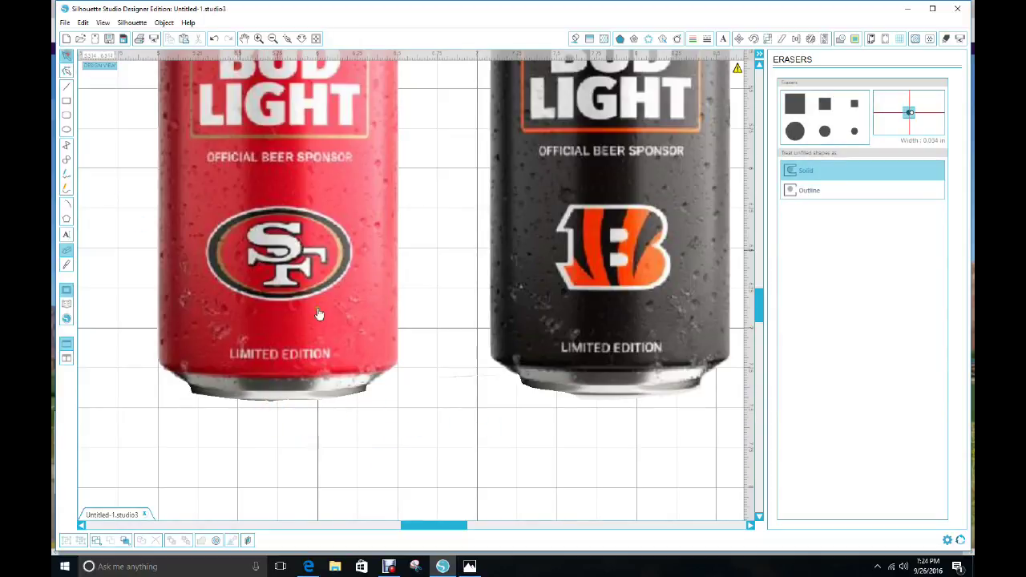
left_click(273, 40)
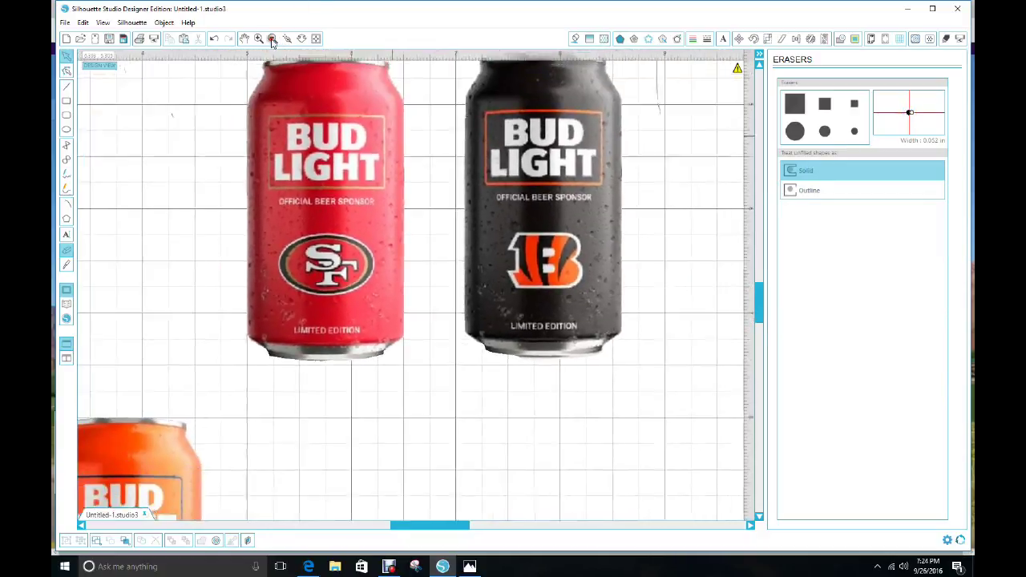
left_click(273, 39)
left_click(273, 39)
left_click(272, 40)
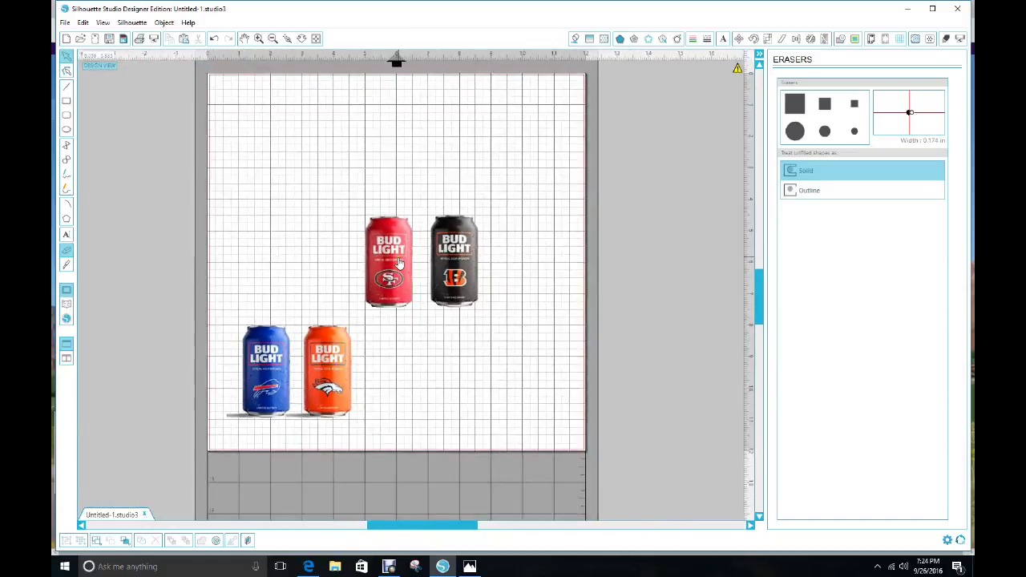
left_click_drag(400, 265, 291, 163)
left_click_drag(454, 279, 364, 182)
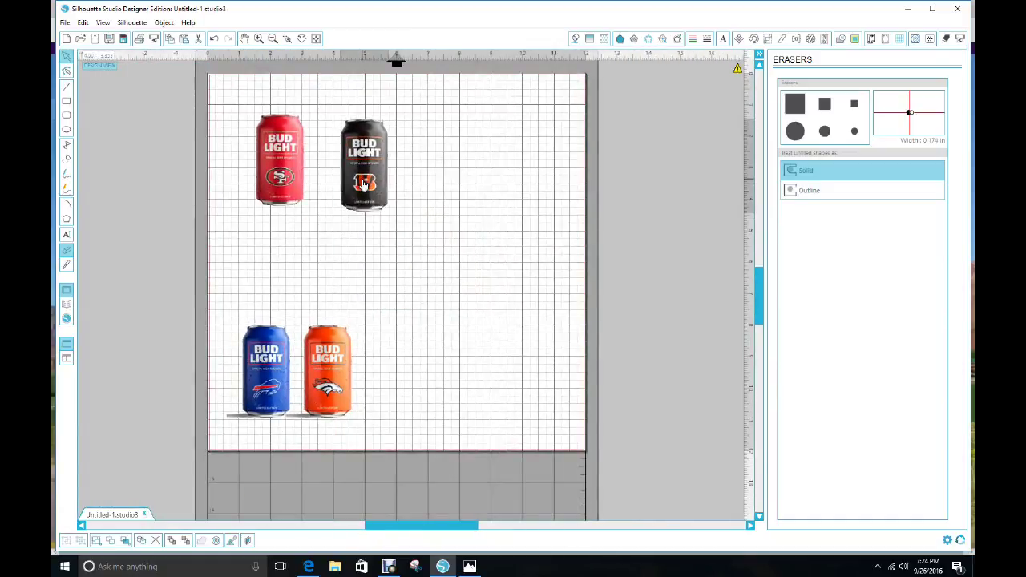
left_click_drag(269, 364, 345, 320)
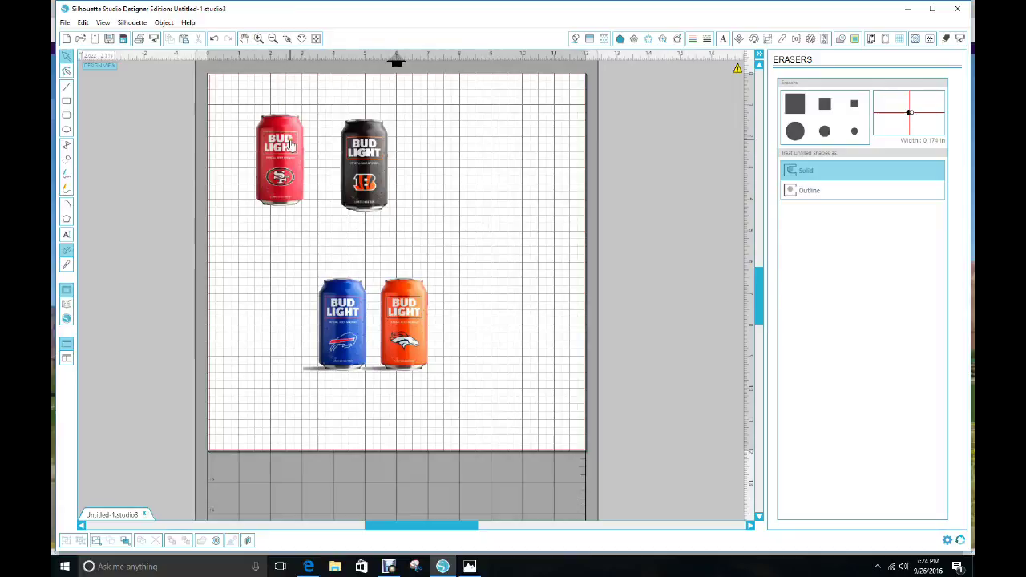
Nudge the 49ers and Bengals cans to the top left, then zoom in on the Bills and Broncos cans.
left_click_drag(285, 165, 259, 122)
left_click_drag(365, 171, 343, 135)
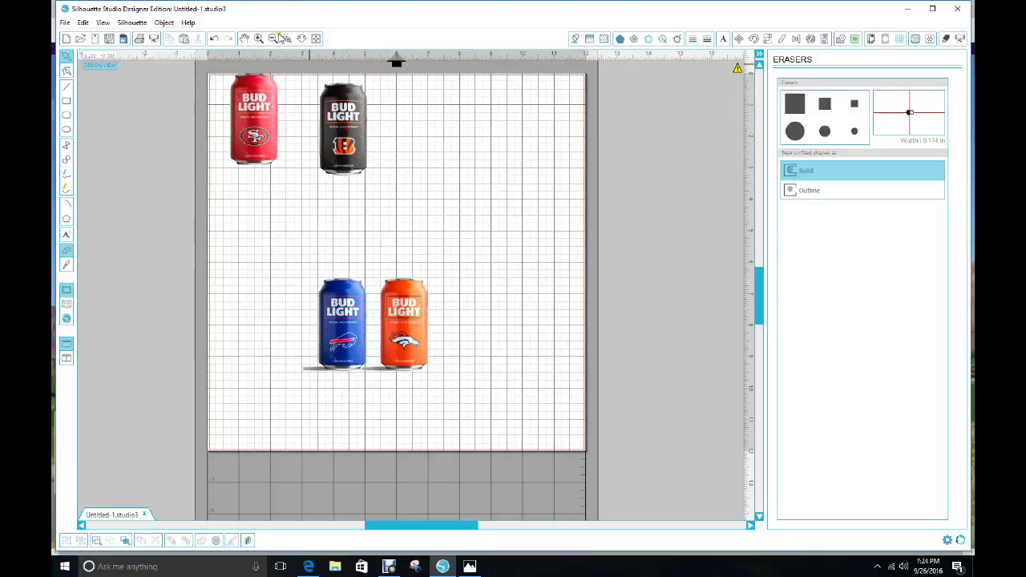
left_click(258, 40)
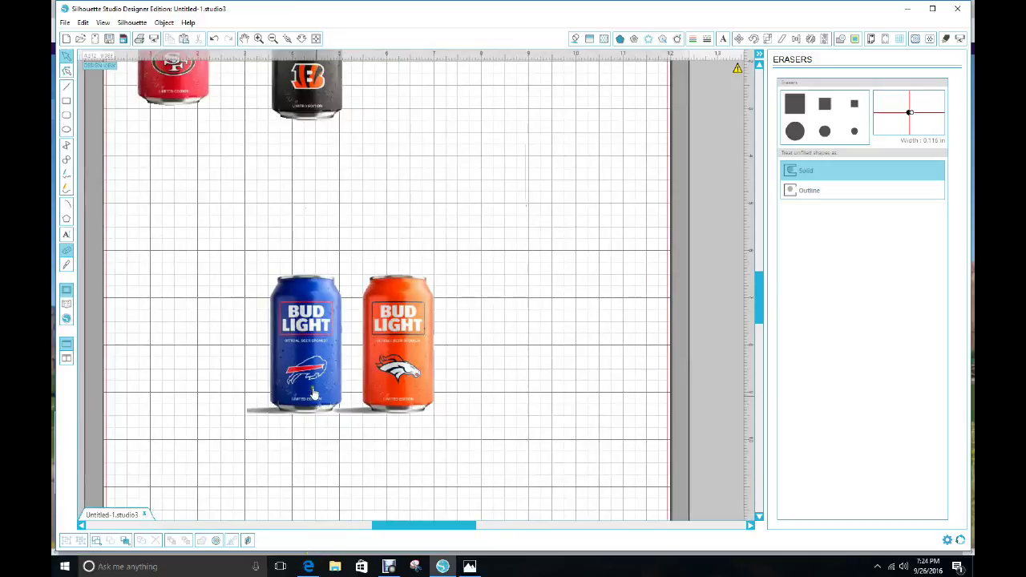
left_click(258, 39)
left_click(258, 38)
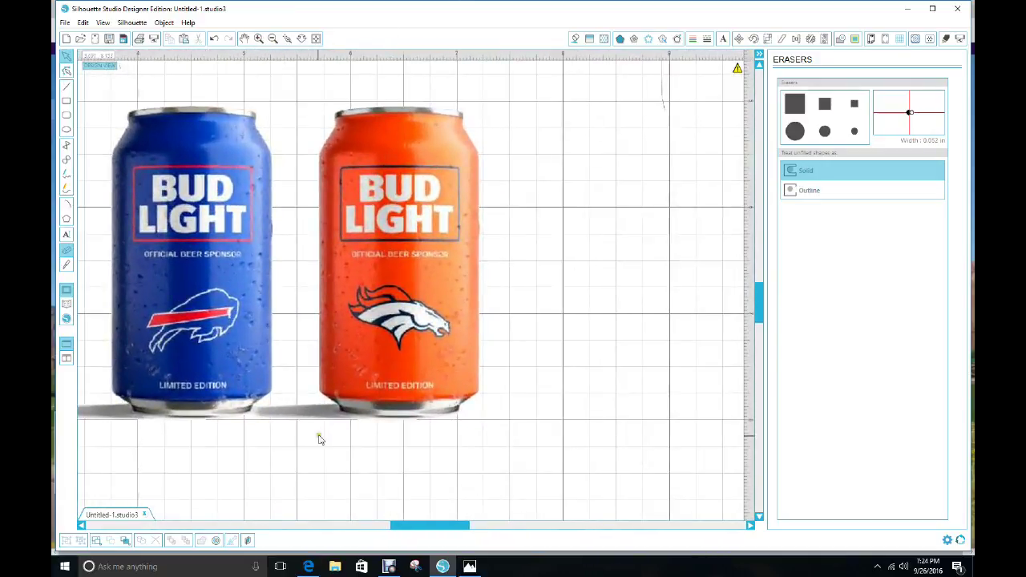
scroll(318, 439, "left", 3)
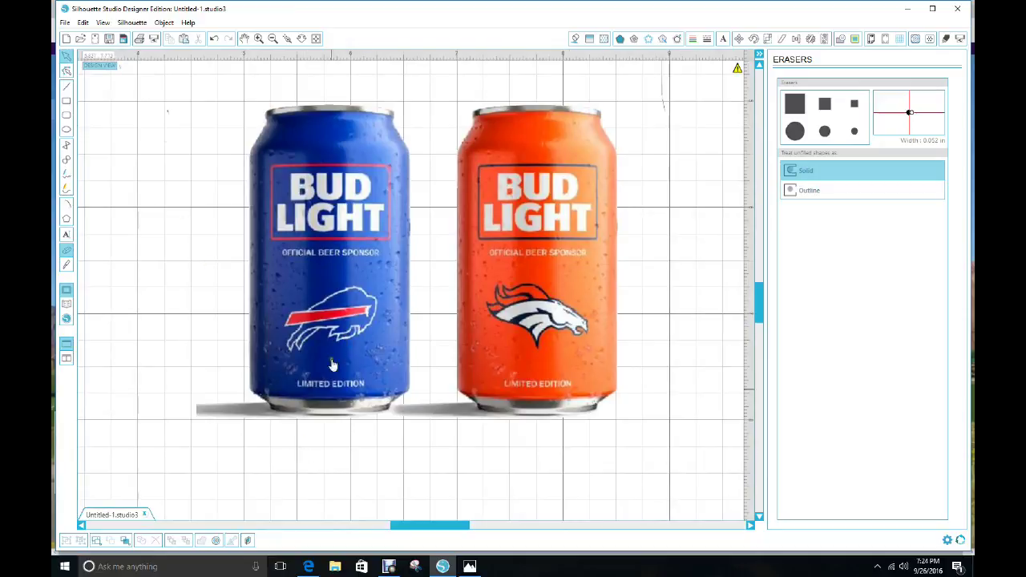
Cut along the Bills and Broncos can bases with the Curve knife, undoing one misplaced point.
left_click(68, 265)
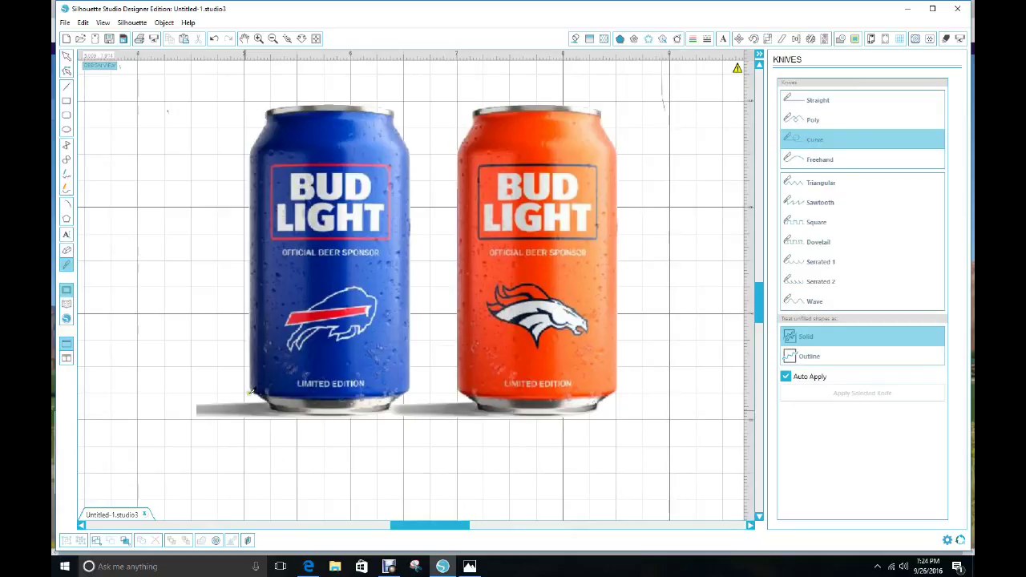
mouse_move(254, 395)
left_mouse_down()
mouse_move(284, 414)
mouse_move(350, 415)
left_mouse_up()
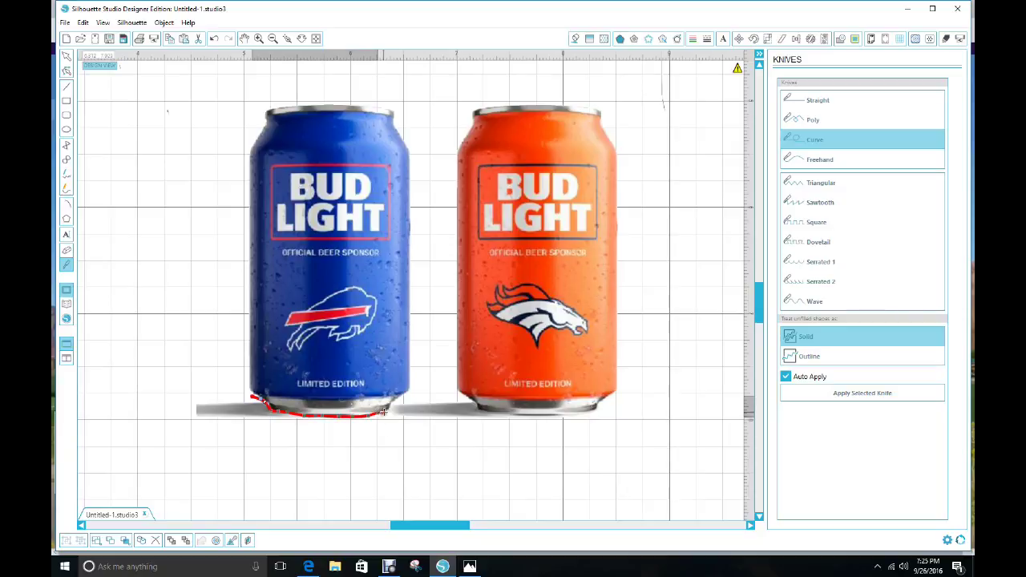
left_click(455, 399)
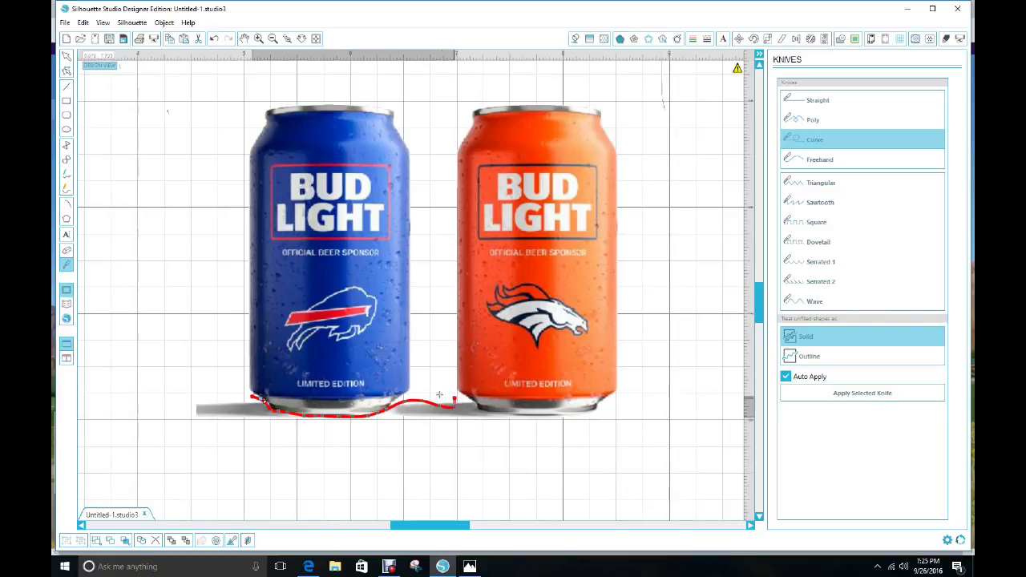
left_click(215, 39)
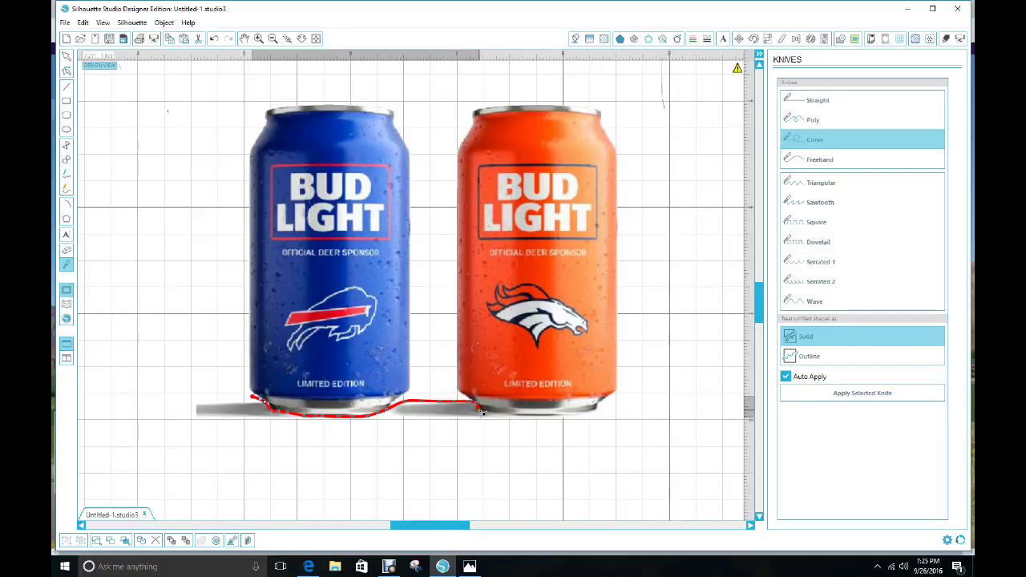
left_click(484, 411)
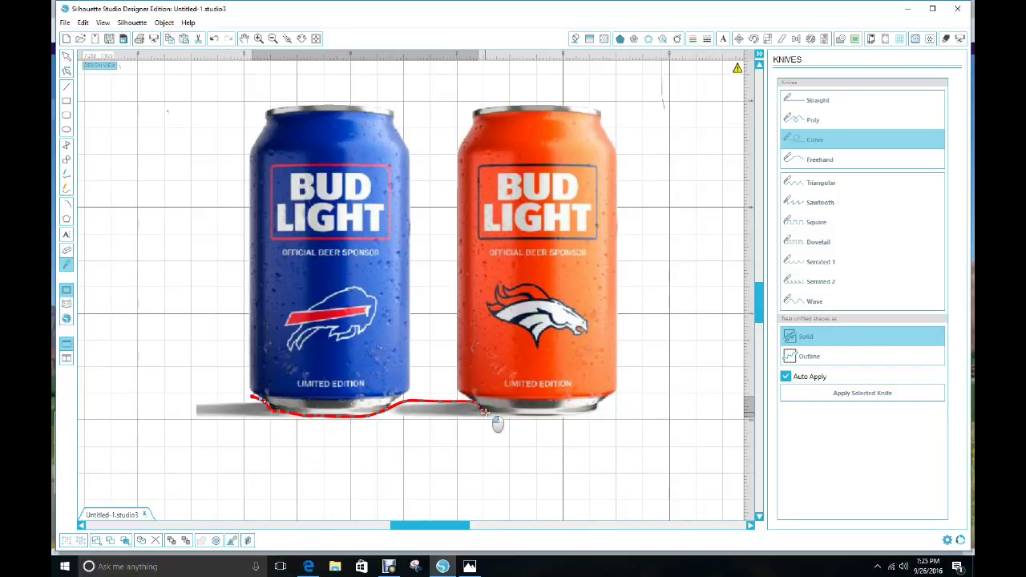
mouse_move(484, 411)
left_mouse_down()
mouse_move(436, 459)
mouse_move(349, 467)
mouse_move(197, 448)
mouse_move(159, 439)
mouse_move(149, 425)
mouse_move(159, 405)
mouse_move(257, 400)
left_mouse_up()
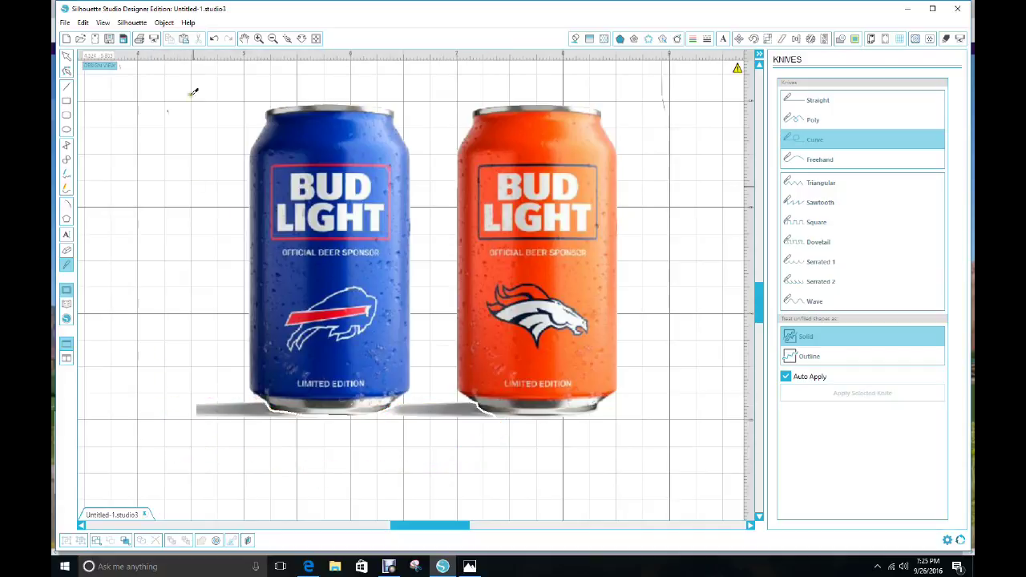
Pull the shadow pieces away from the Bills and Broncos cans, shift the Bills can left, and delete the shadows.
left_click(66, 55)
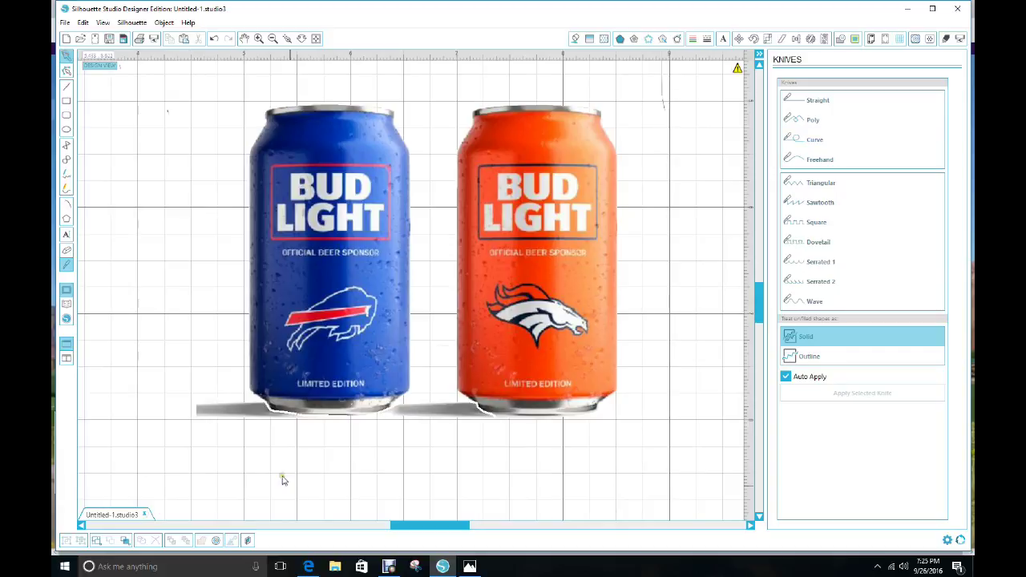
left_click_drag(251, 414, 268, 522)
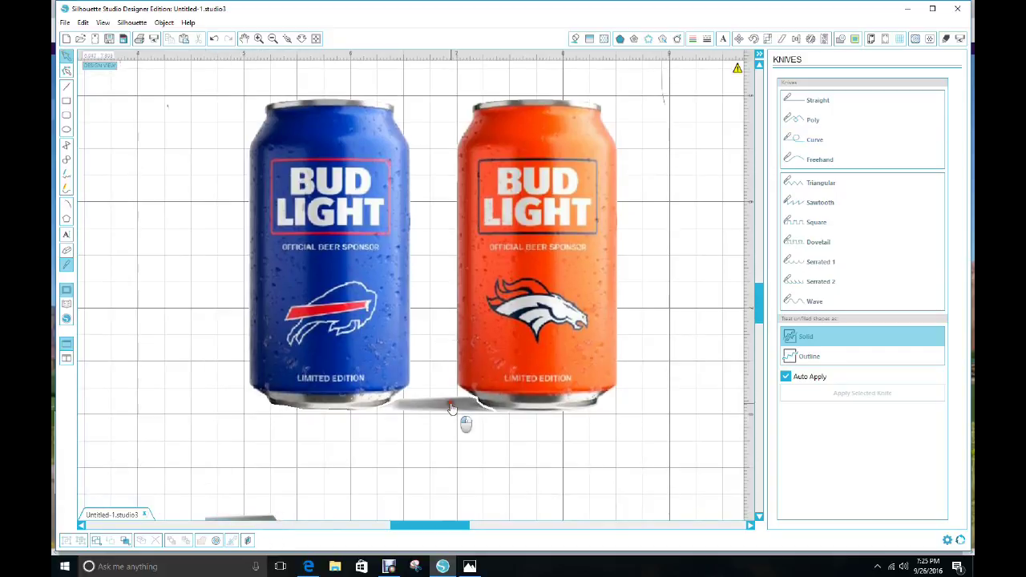
left_click_drag(463, 405, 461, 490)
left_click_drag(323, 290, 243, 285)
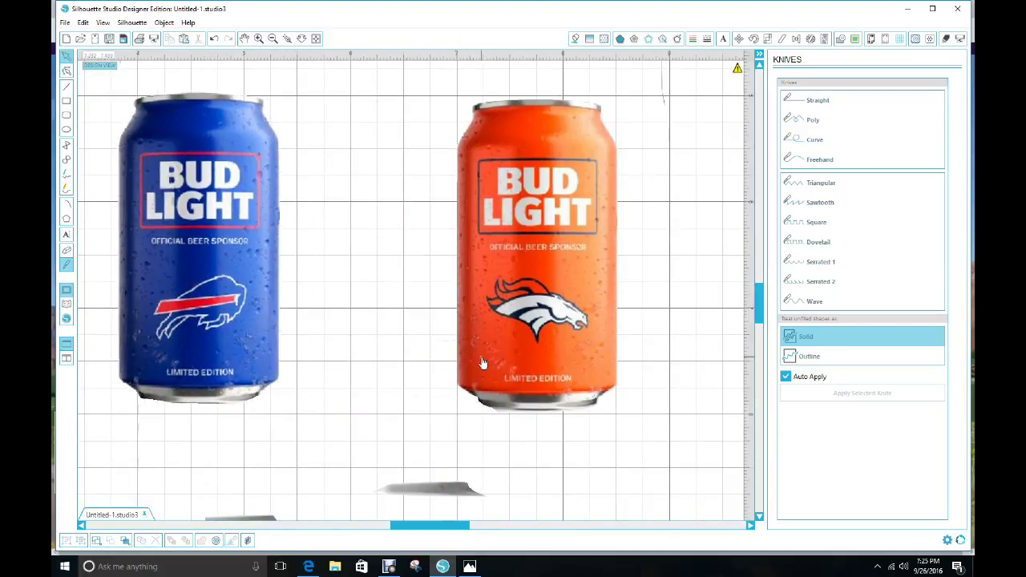
left_click_drag(241, 522, 417, 484)
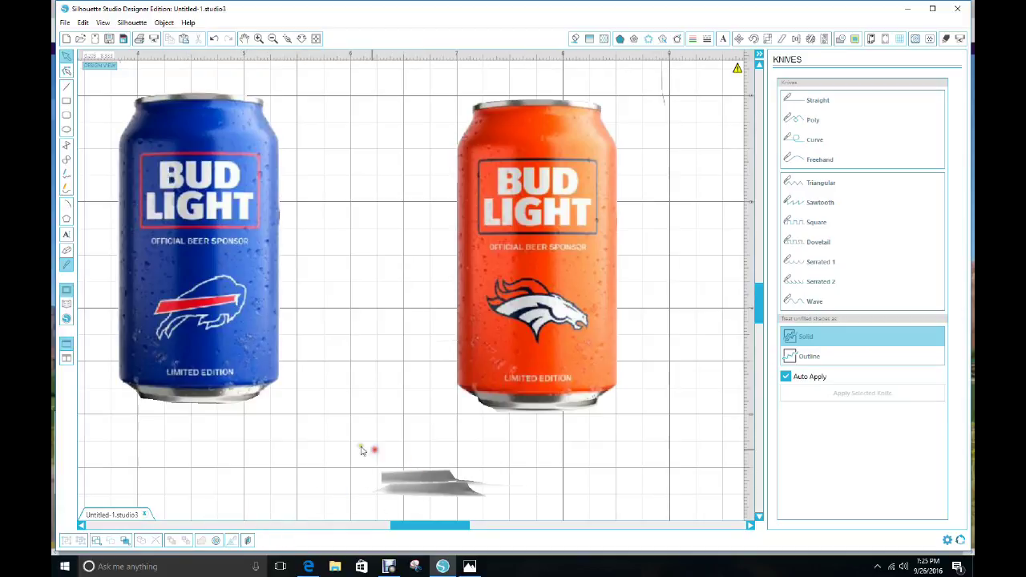
left_click_drag(370, 439, 481, 504)
key("Delete")
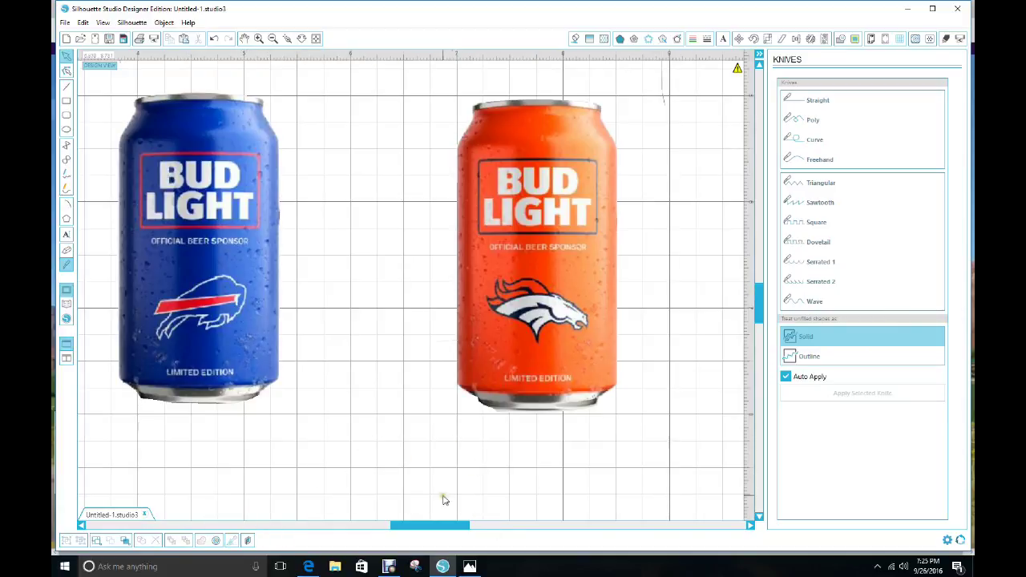
With the whole page in view, spread the cans: Bengals right, 49ers upper centre, Bills upper left.
left_click(273, 39)
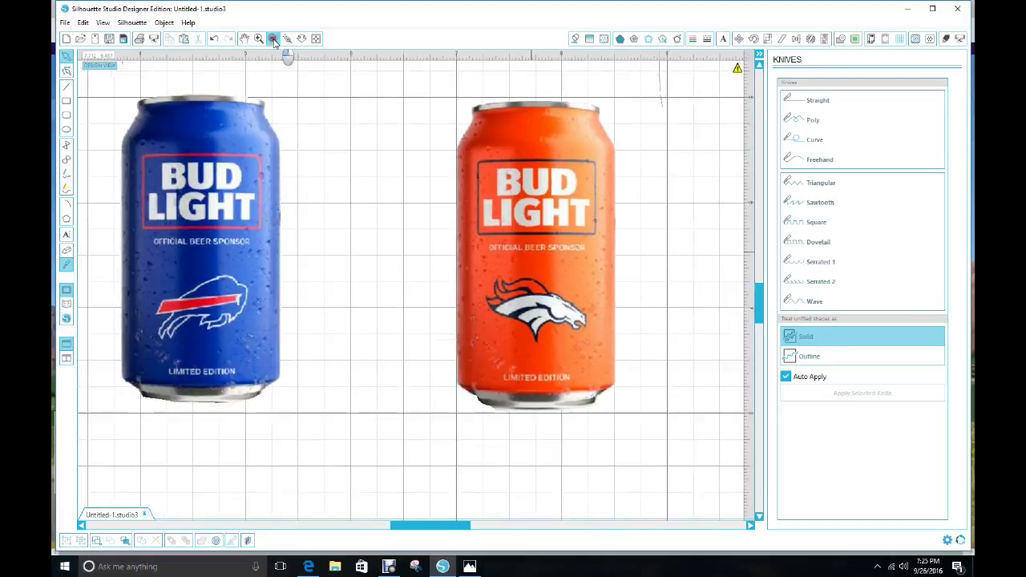
left_click(274, 40)
left_click(274, 40)
left_click(273, 39)
left_click(273, 40)
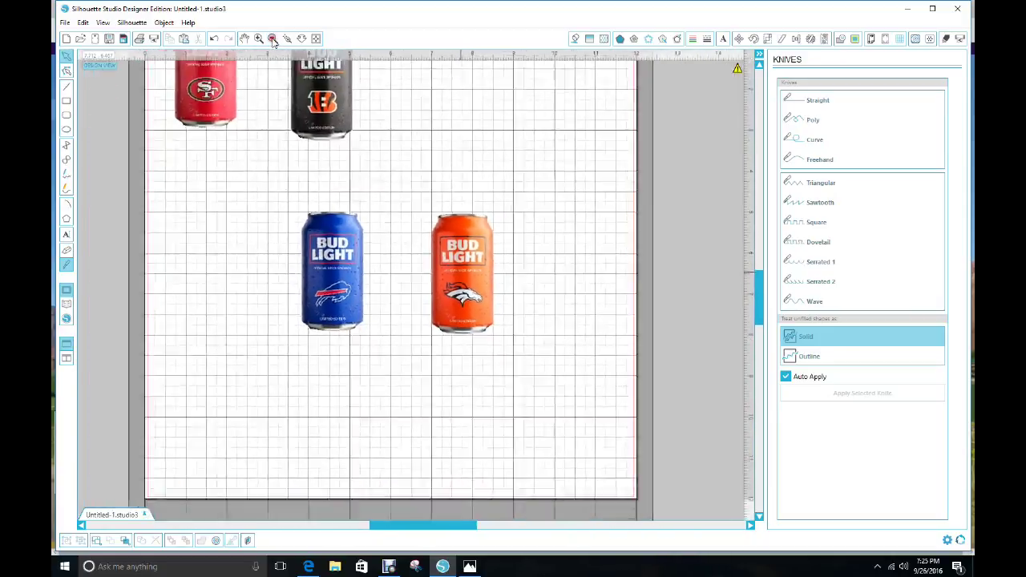
left_click(273, 40)
left_click_drag(315, 148, 485, 181)
left_click_drag(255, 132, 372, 161)
left_click_drag(351, 301, 278, 226)
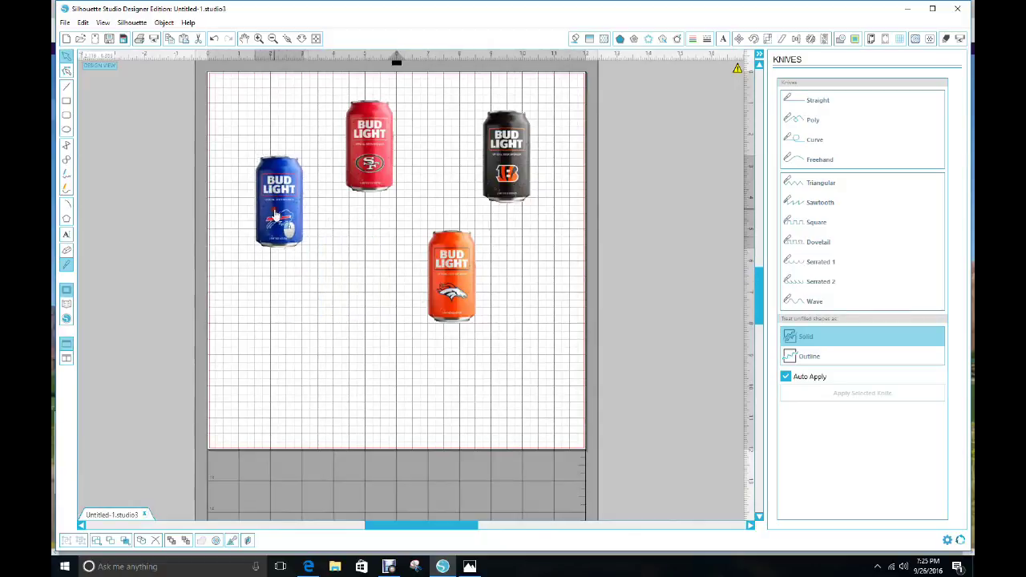
Arrange the cans in a diamond (49ers top, Bills left, Broncos right, Bengals bottom) and deselect.
left_click_drag(377, 138, 365, 308)
left_click_drag(533, 170, 451, 186)
left_click_drag(439, 278, 516, 193)
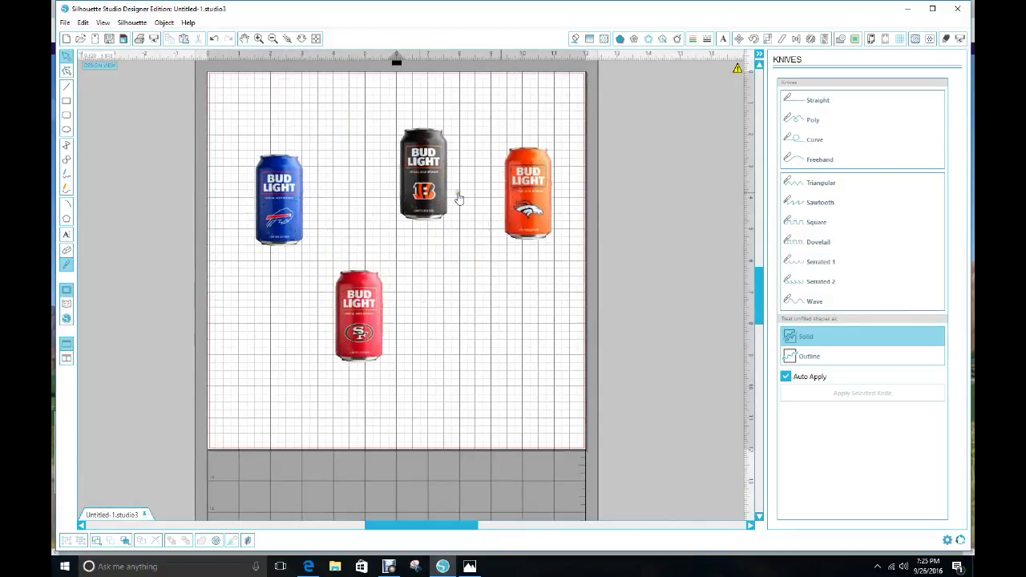
left_click_drag(405, 190, 404, 274)
left_click_drag(369, 332, 382, 174)
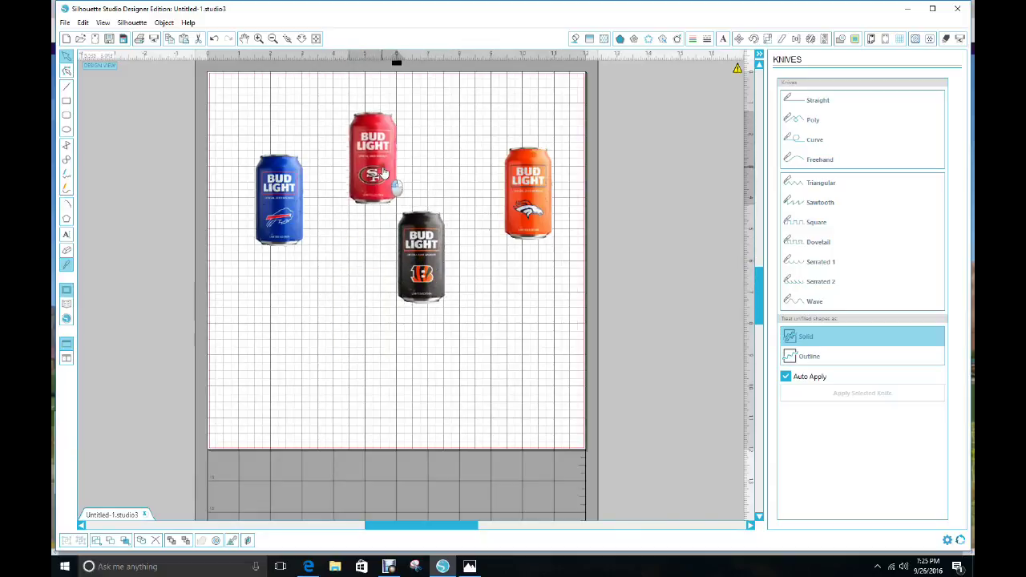
left_click_drag(405, 284, 336, 337)
left_click_drag(271, 229, 255, 244)
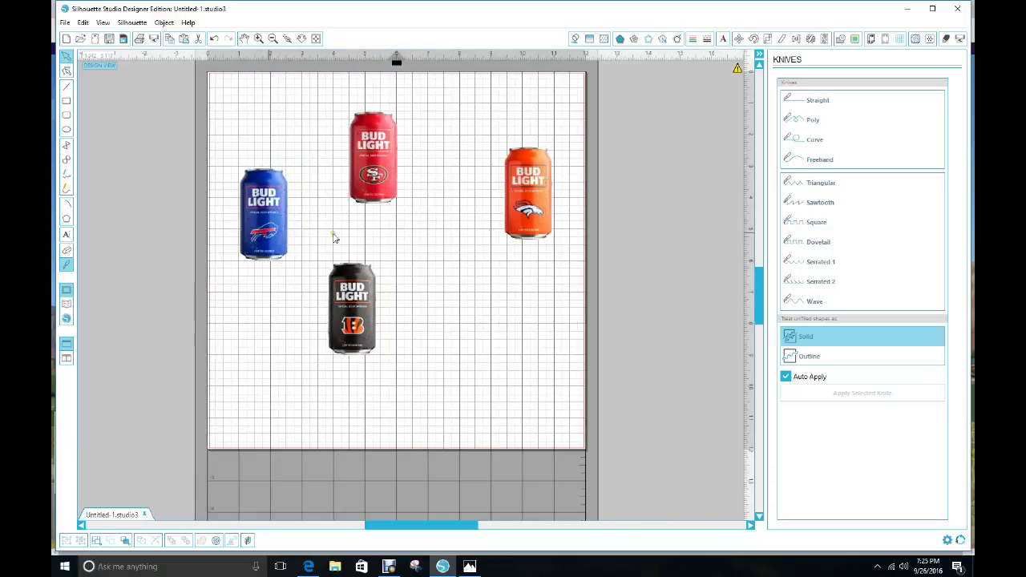
left_click_drag(538, 213, 467, 254)
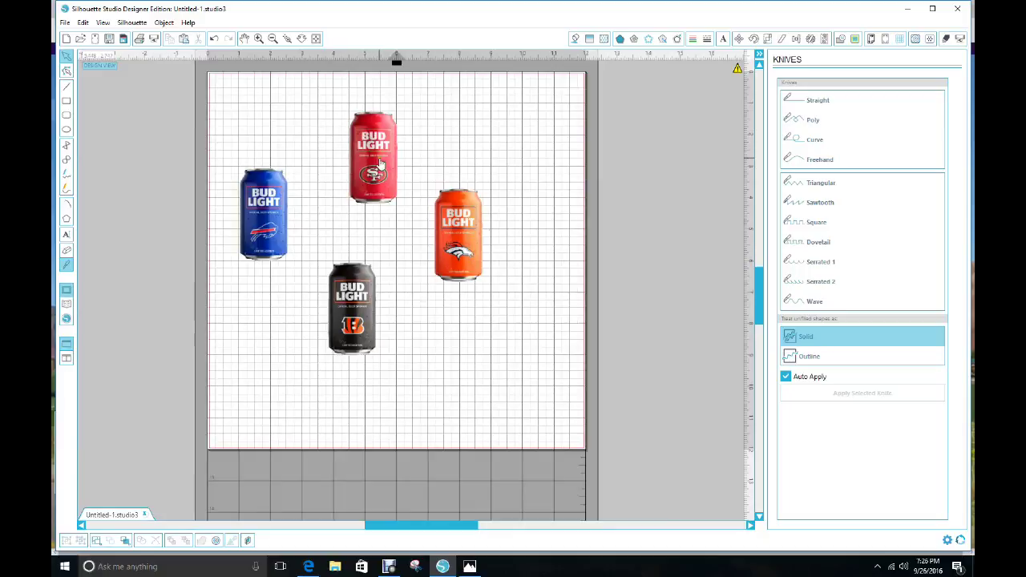
left_click_drag(380, 162, 380, 153)
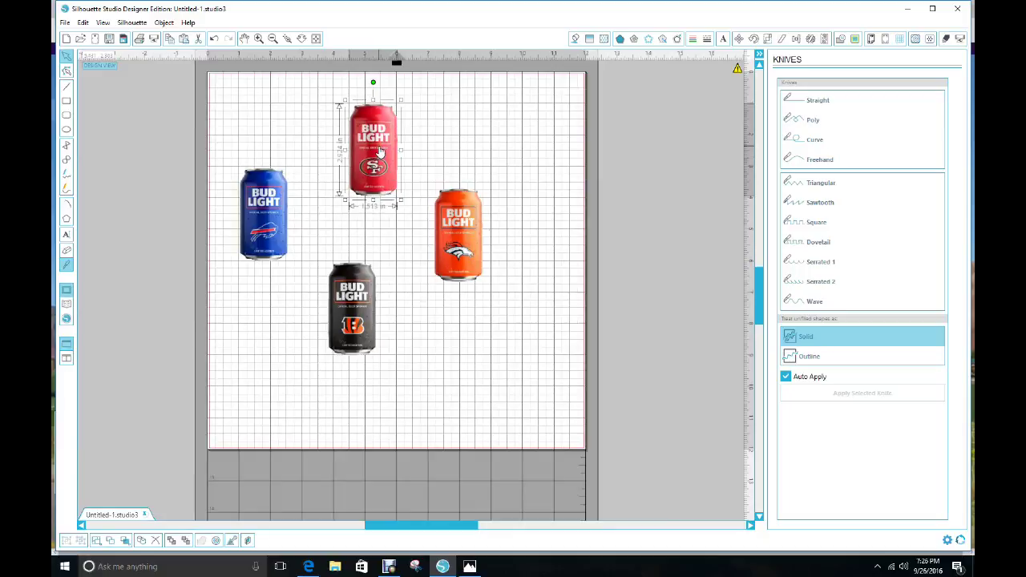
left_click(491, 134)
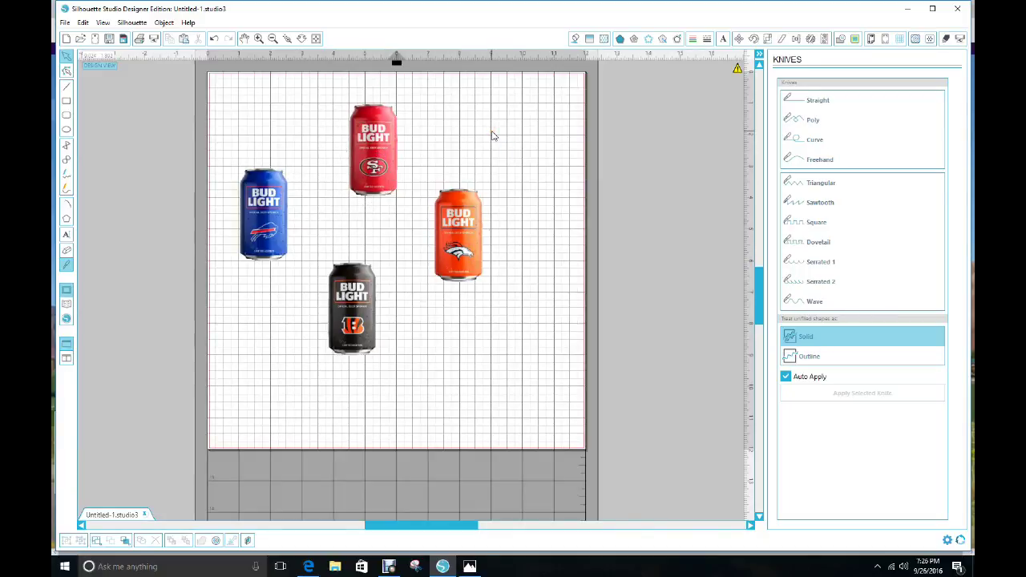